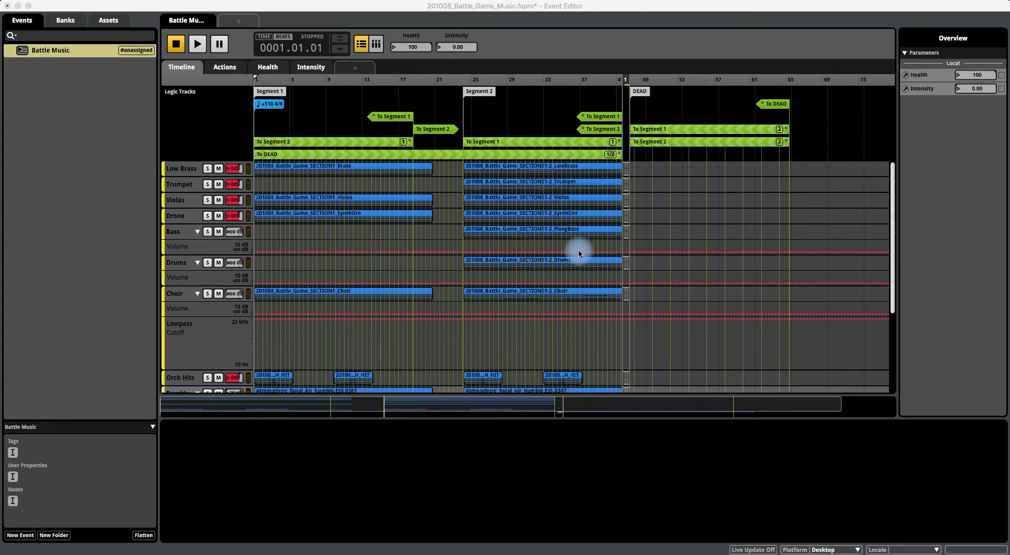
# Step: Collapse the transition timeline of the To DEAD region spanning Segments 1 and 2
pyautogui.click(346, 9)
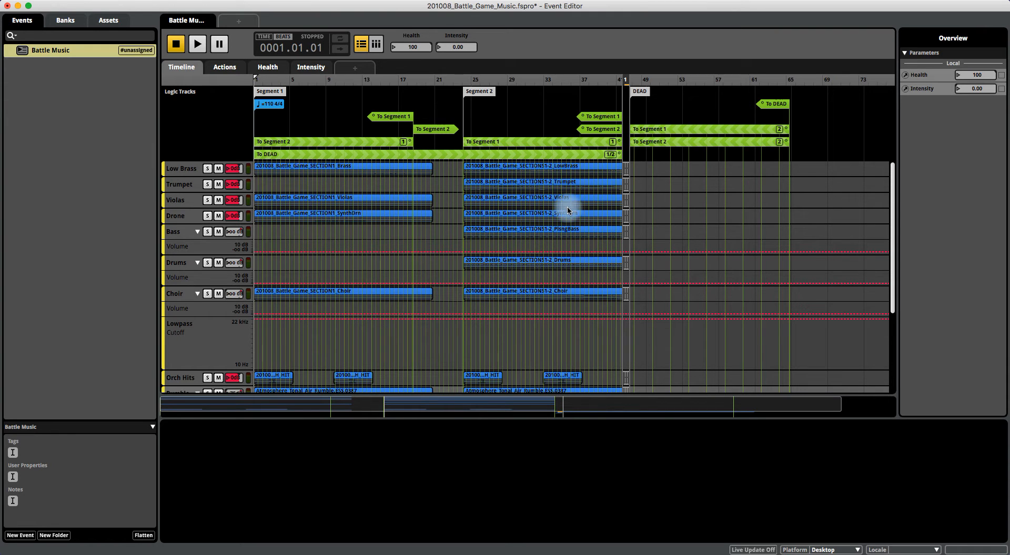
pyautogui.scroll(-5, 566, 210)
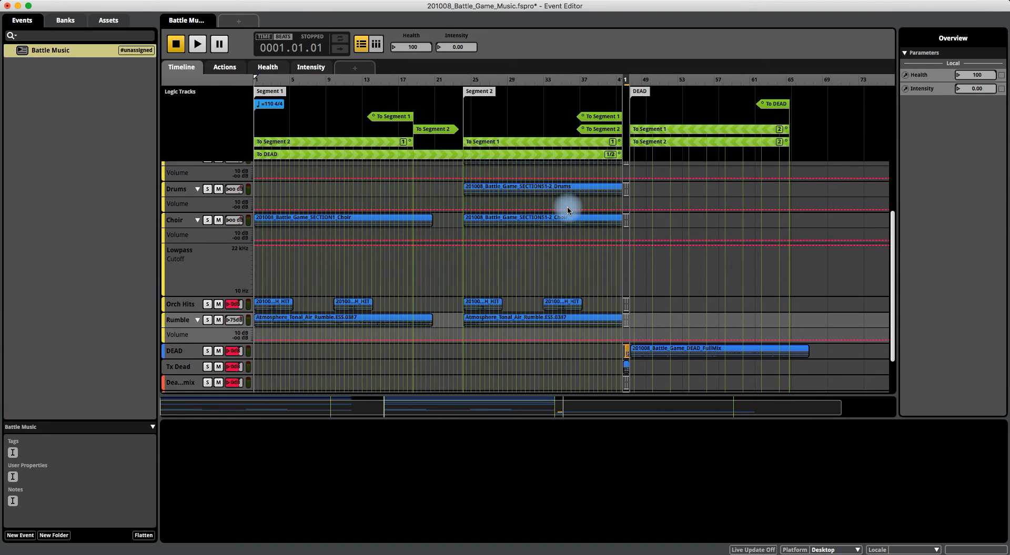
pyautogui.scroll(5, 567, 210)
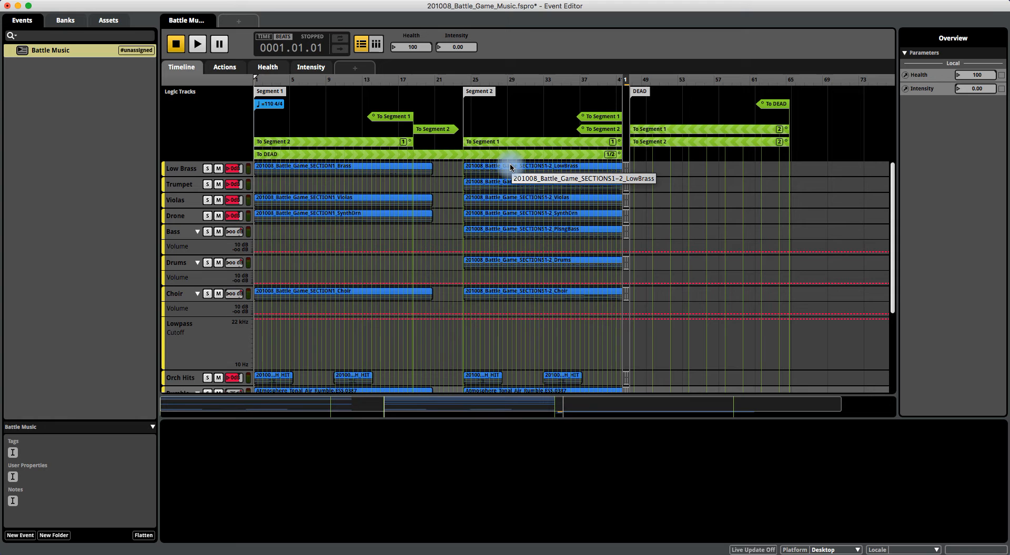
pyautogui.click(547, 157)
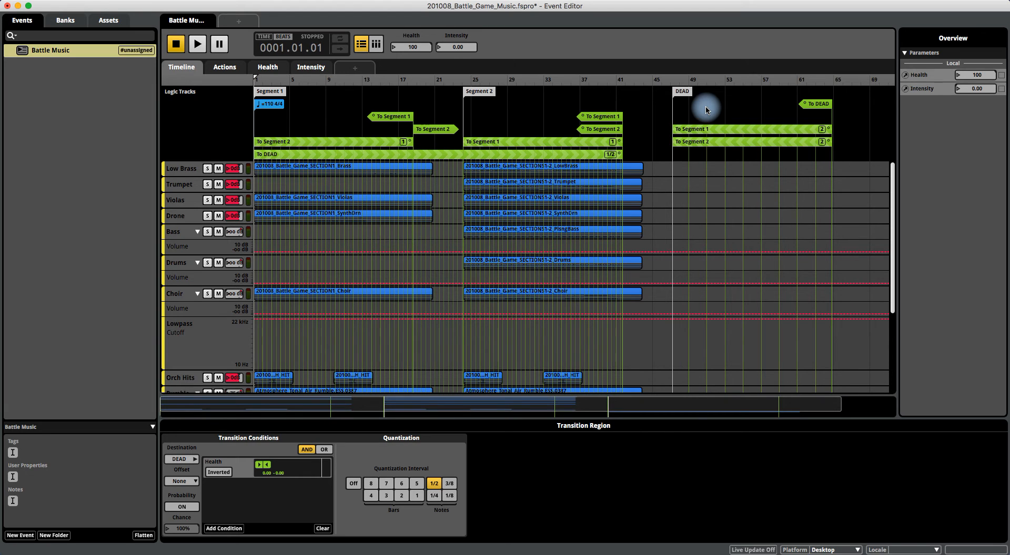
# Step: Play the event from the start of Segment 1 and raise Intensity enough to trigger the transition to Segment 2
pyautogui.scroll(-4, 726, 220)
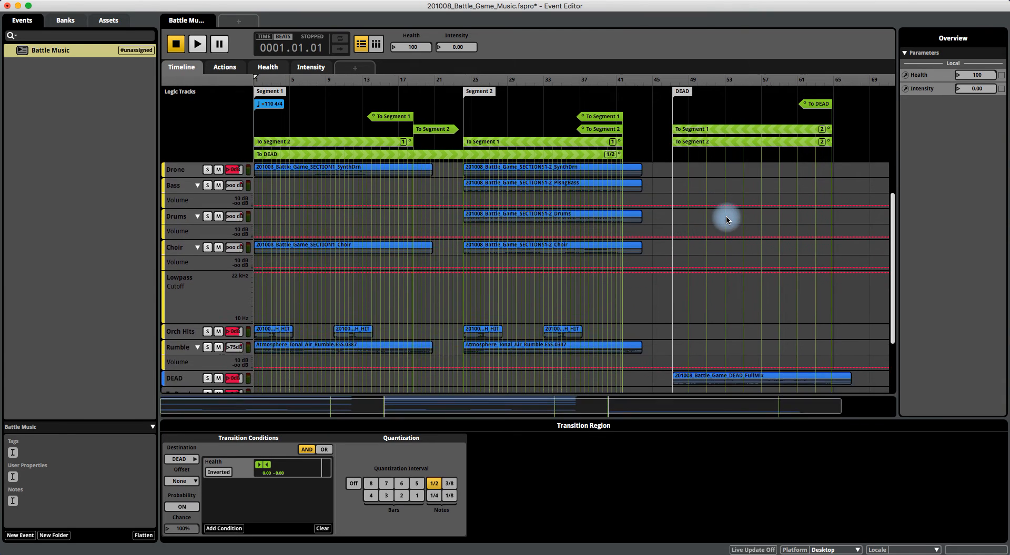
pyautogui.scroll(-3, 726, 219)
pyautogui.scroll(2, 723, 289)
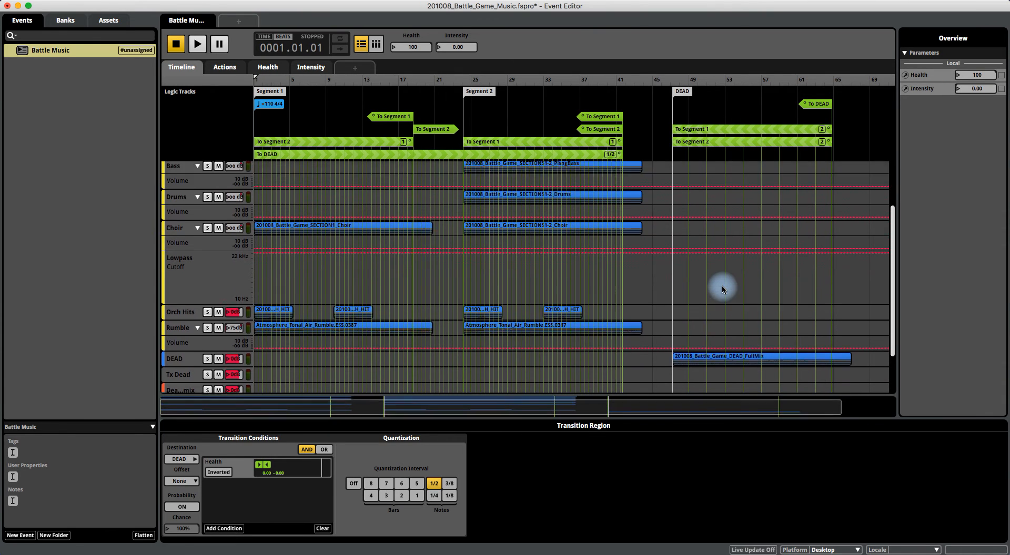
pyautogui.scroll(6, 722, 288)
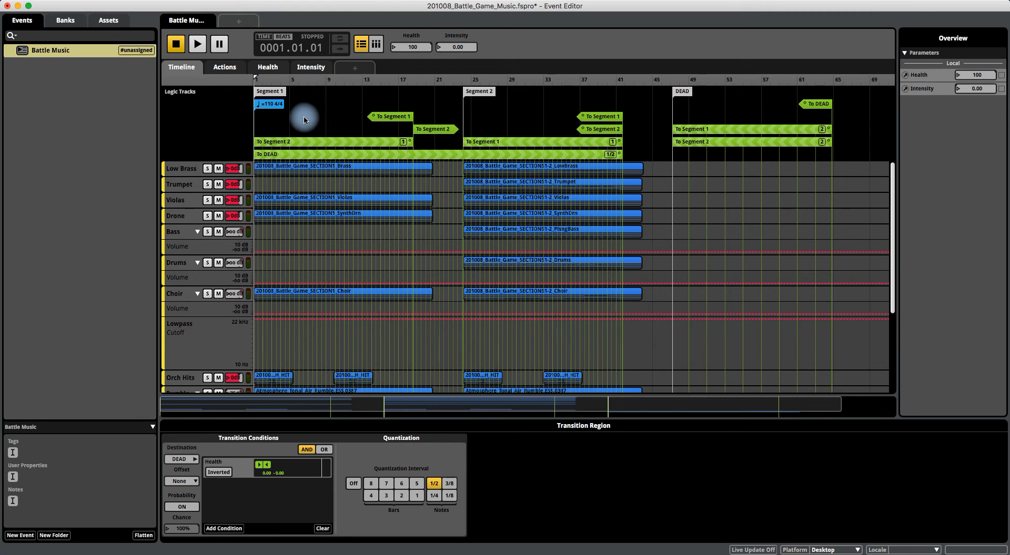
pyautogui.scroll(-1, 300, 181)
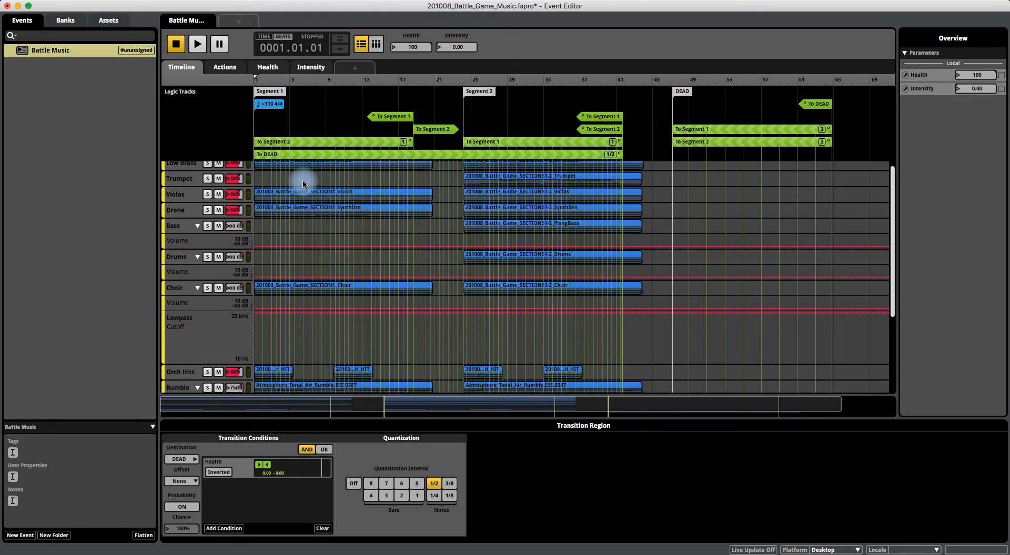
pyautogui.press('space')
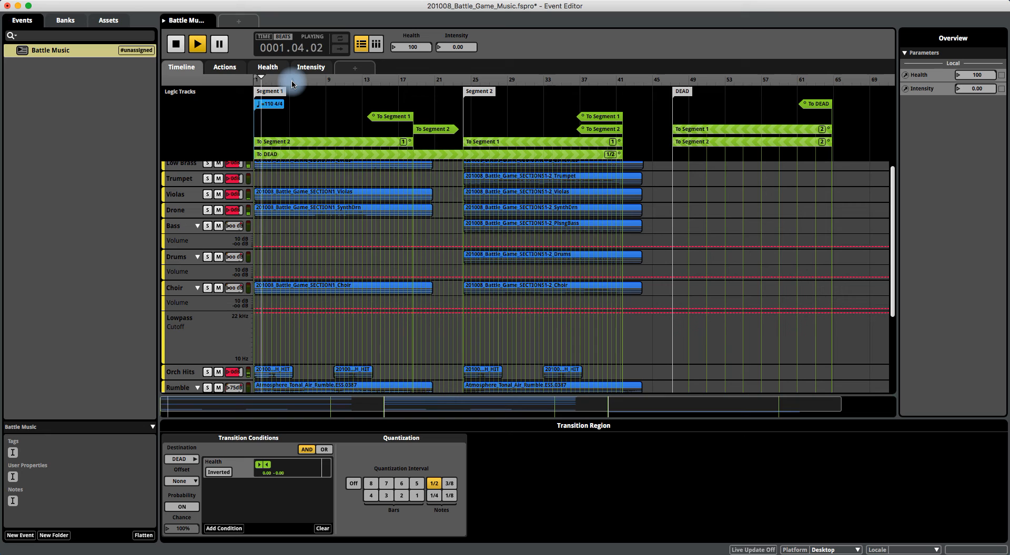
pyautogui.scroll(-2, 323, 231)
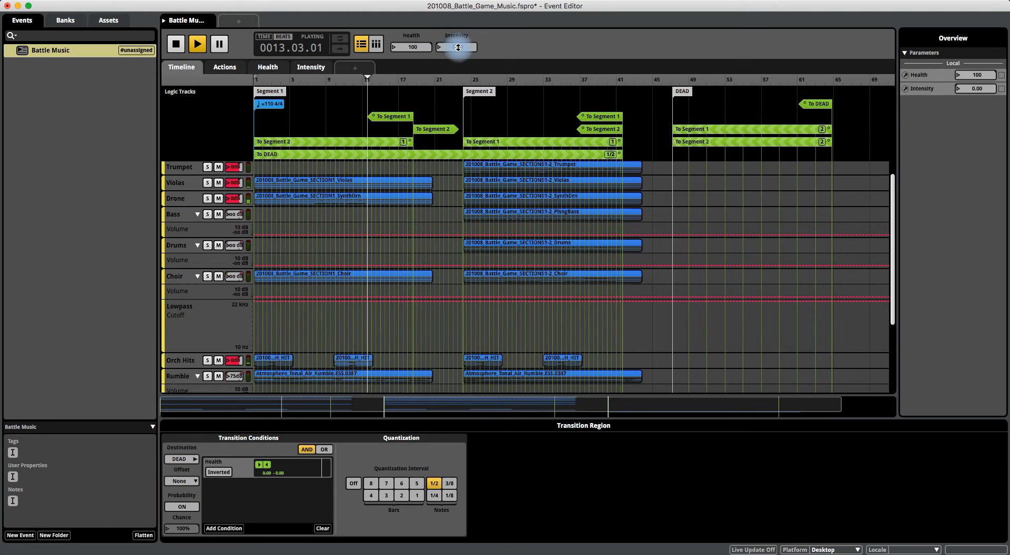
pyautogui.moveTo(457, 48); pyautogui.dragTo(459, 45)
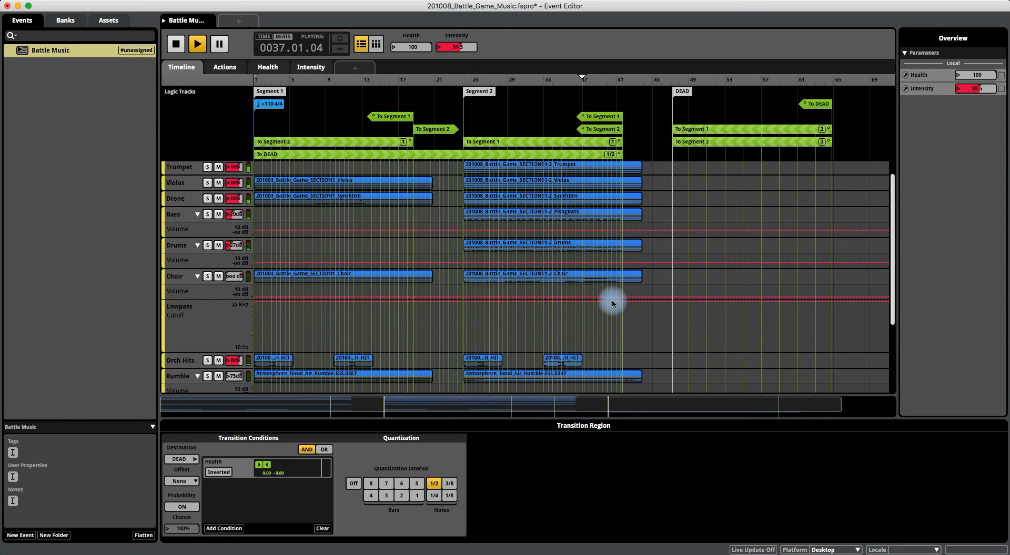
# Step: Try moving the second orchestral hit in Segment 2 one bar later, to start at about bar 34
pyautogui.click(563, 361)
pyautogui.moveTo(566, 358); pyautogui.dragTo(563, 362)
pyautogui.click(561, 361)
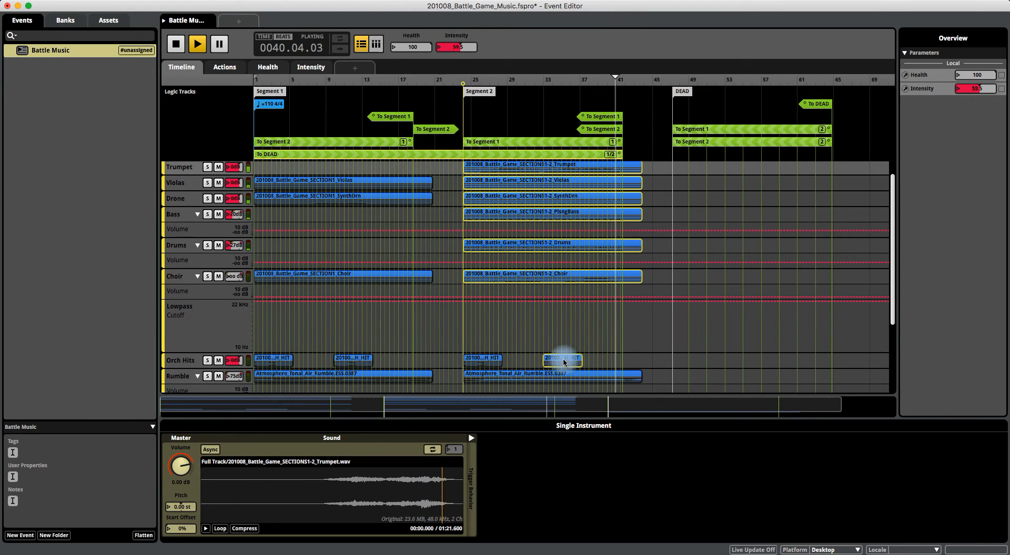
pyautogui.click(564, 362)
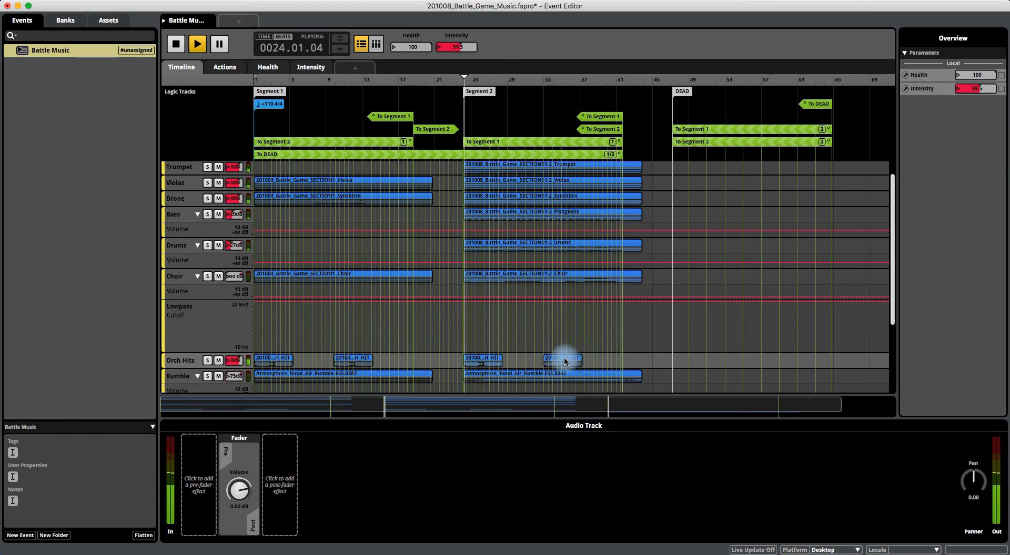
pyautogui.click(565, 362)
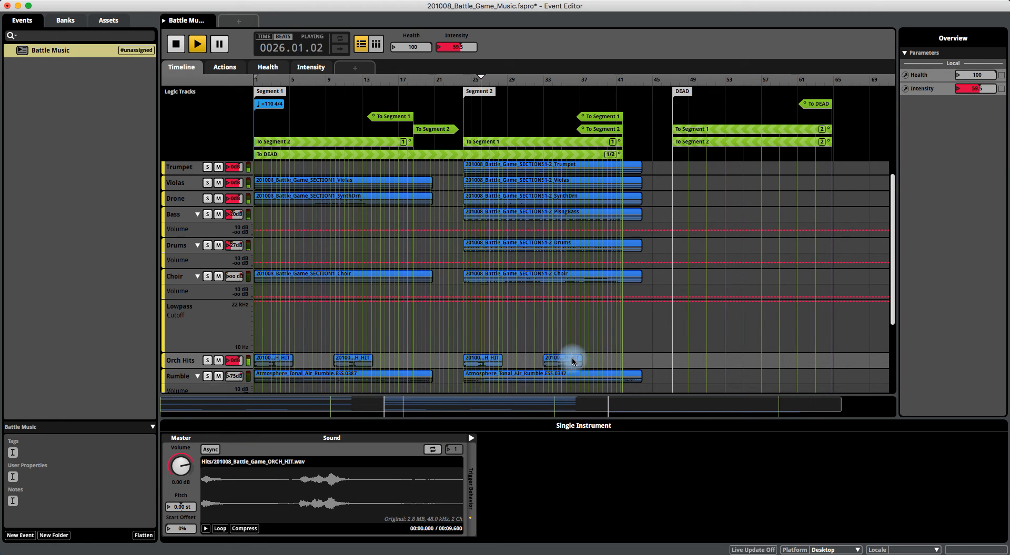
pyautogui.click(564, 360)
pyautogui.moveTo(563, 360); pyautogui.dragTo(573, 361)
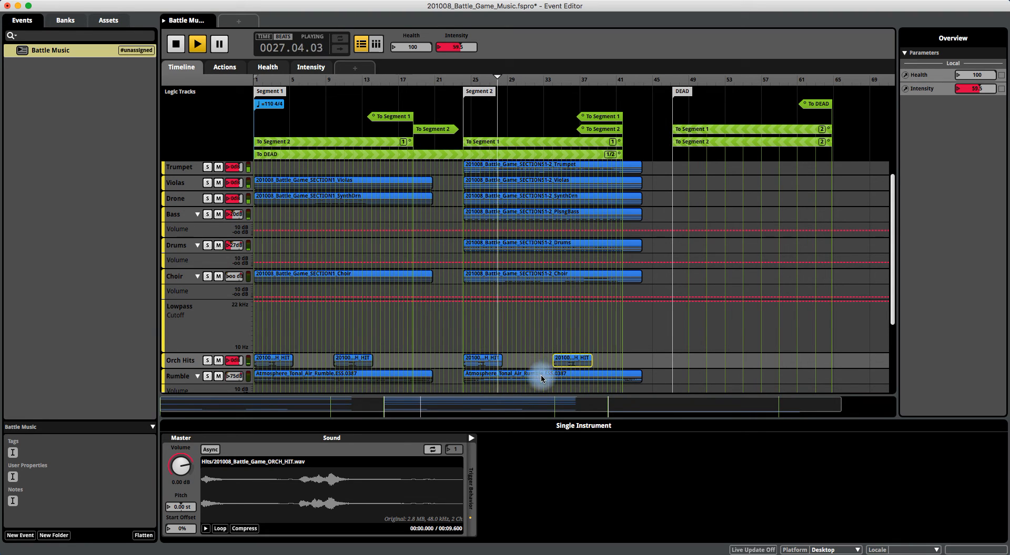
# Step: Move the second orchestral hit in Segment 2 back to about bar 33, auditioning from bar 32
pyautogui.click(535, 80)
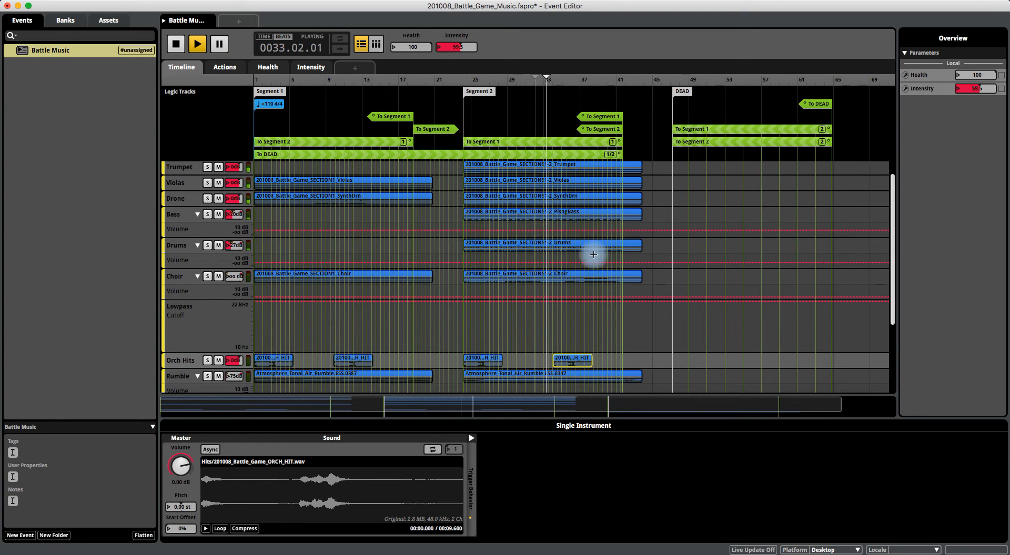
pyautogui.press('space')
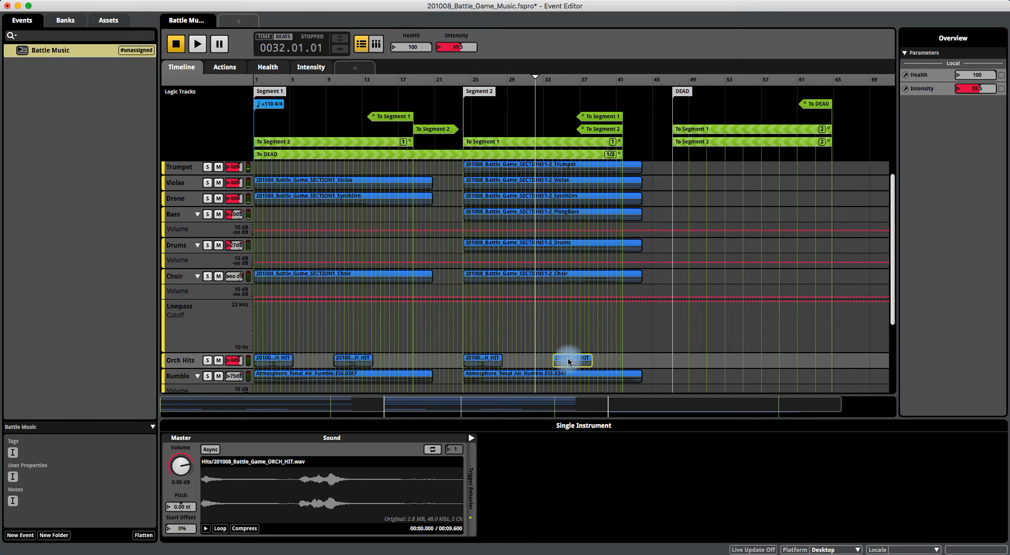
pyautogui.press('space')
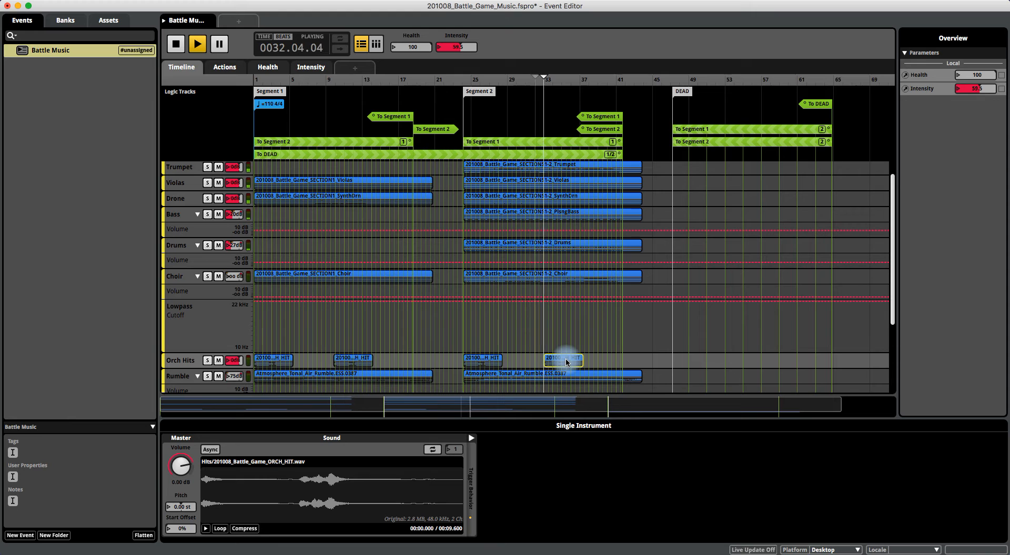
pyautogui.press('space')
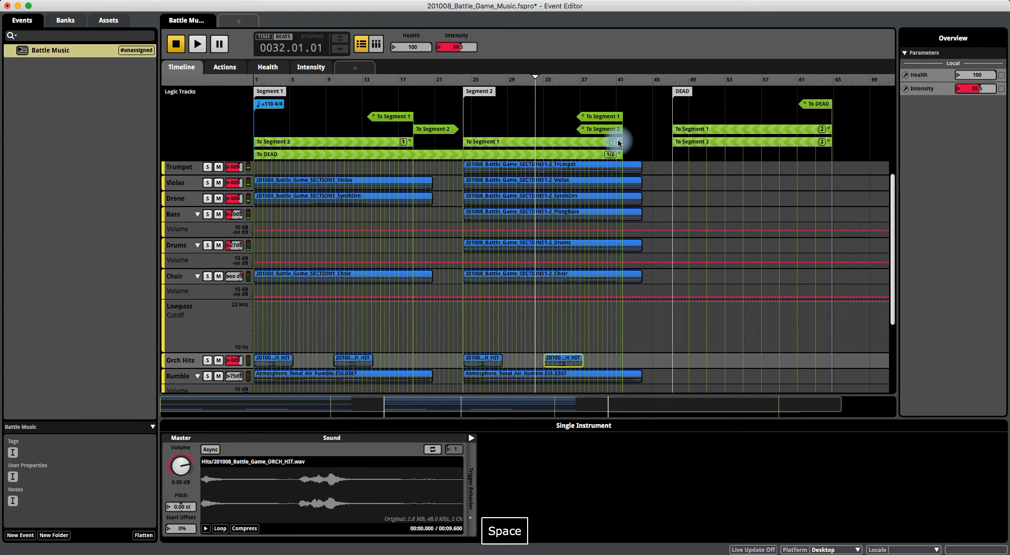
# Step: Play from bar 34, lowering Intensity to 44 to return to Segment 1, and raise it to 100 to reach Segment 2 again
pyautogui.click(555, 81)
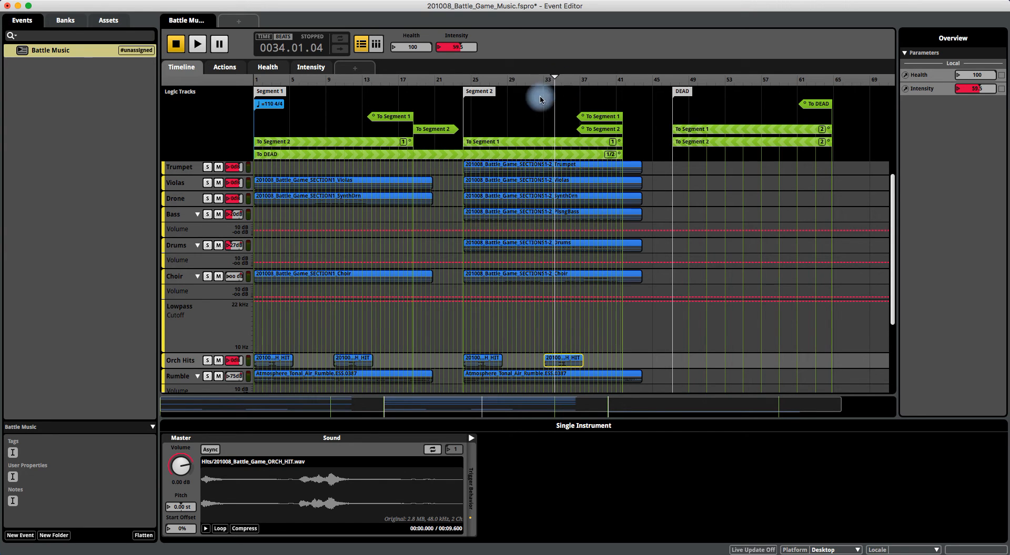
pyautogui.press('space')
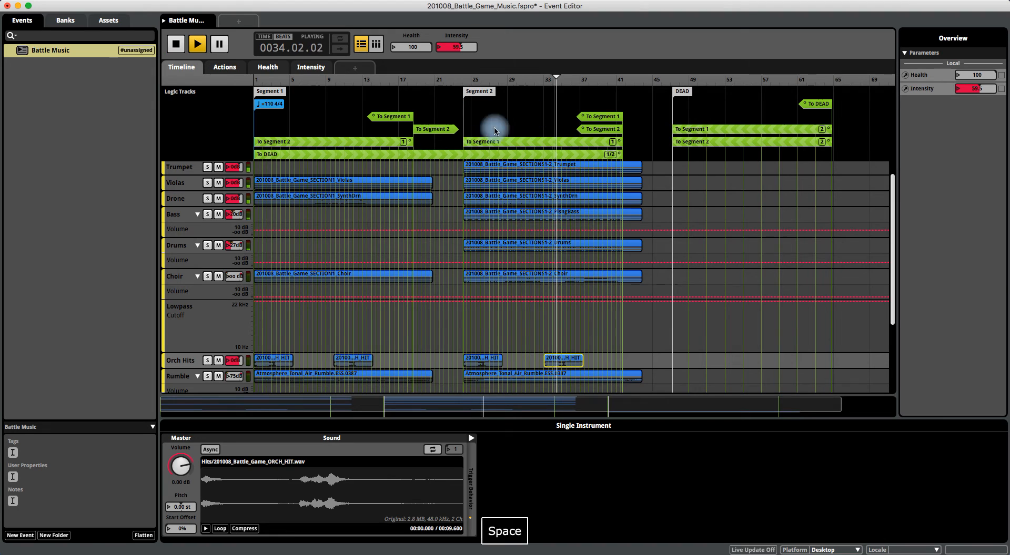
pyautogui.moveTo(465, 47); pyautogui.dragTo(465, 47)
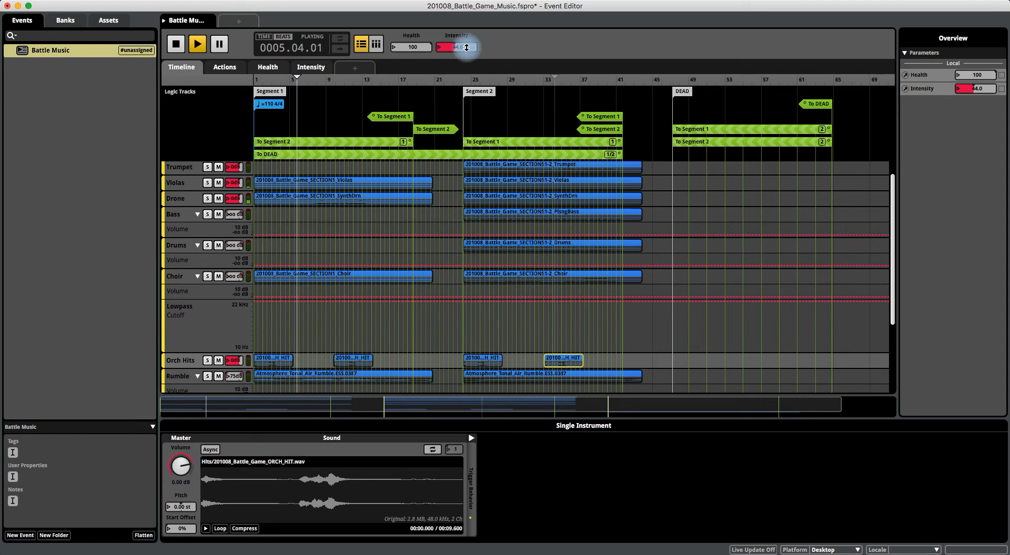
pyautogui.moveTo(465, 46); pyautogui.dragTo(467, 47)
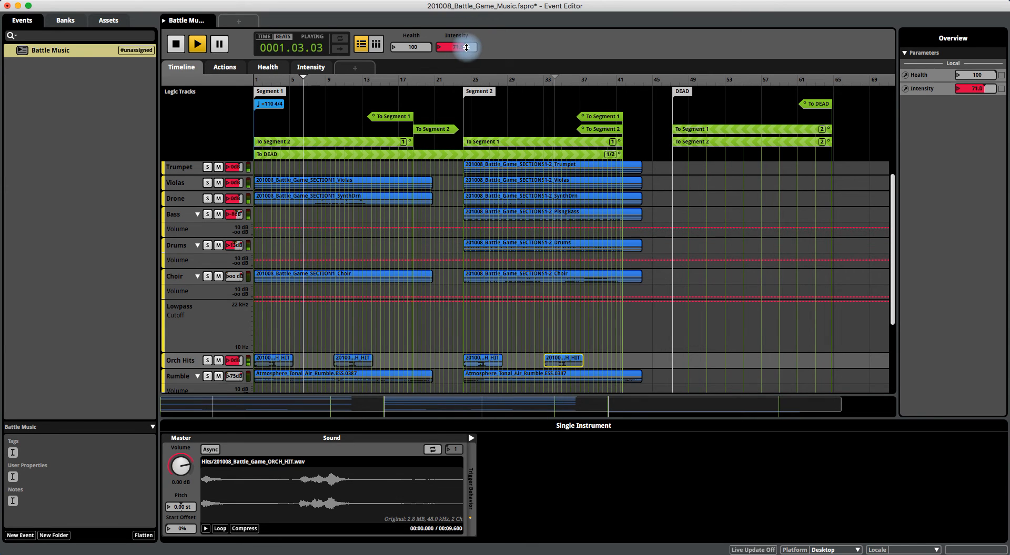
pyautogui.moveTo(466, 59); pyautogui.dragTo(465, 49)
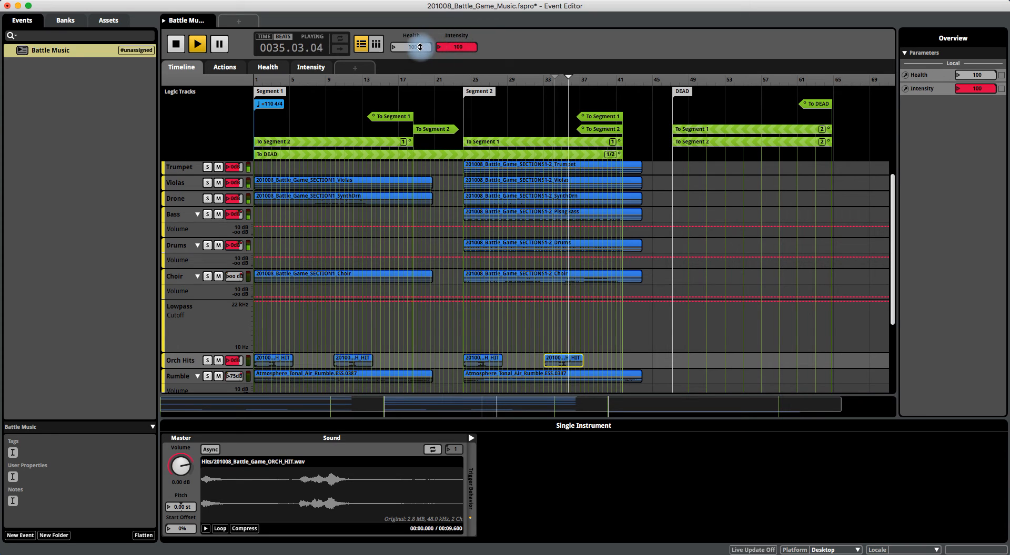
# Step: Lower Health to 0 to trigger the DEAD section, and raise it to 32 to bring back Segment 2
pyautogui.moveTo(421, 46)
pyautogui.mouseDown()
pyautogui.moveTo(419, 62)
pyautogui.moveTo(420, 47)
pyautogui.mouseUp()
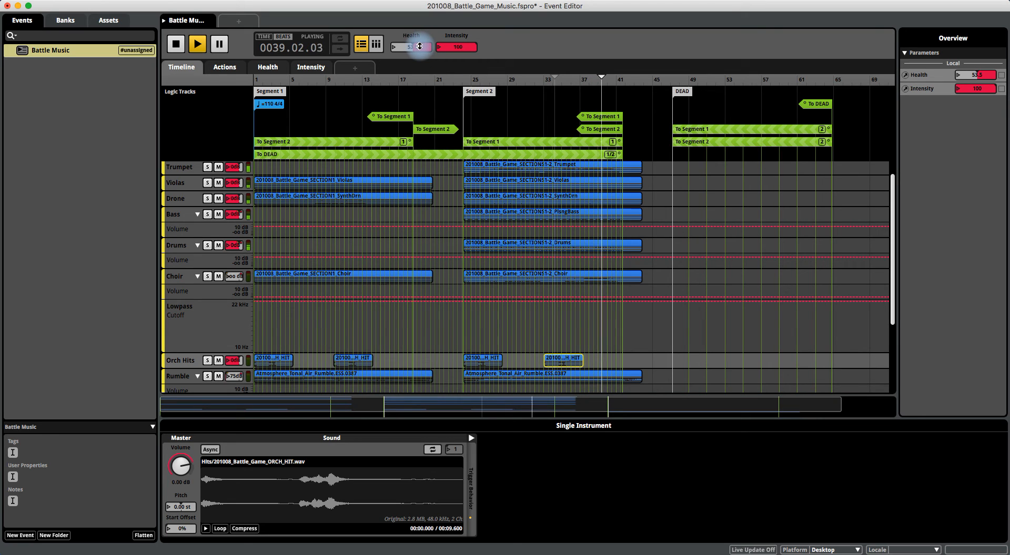
pyautogui.moveTo(419, 47)
pyautogui.mouseDown()
pyautogui.moveTo(421, 54)
pyautogui.moveTo(411, 49)
pyautogui.mouseUp()
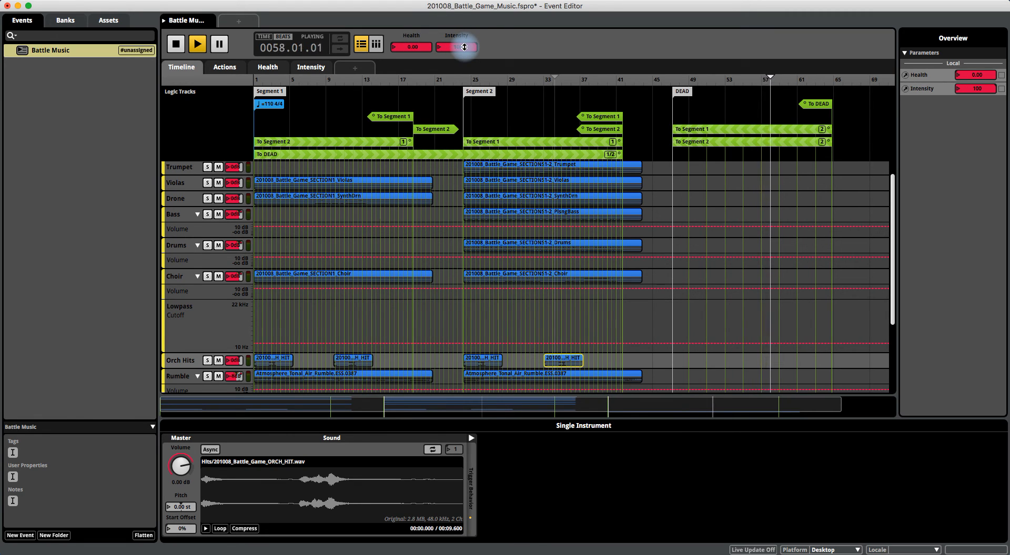
pyautogui.click(415, 46)
pyautogui.moveTo(415, 46); pyautogui.dragTo(418, 47)
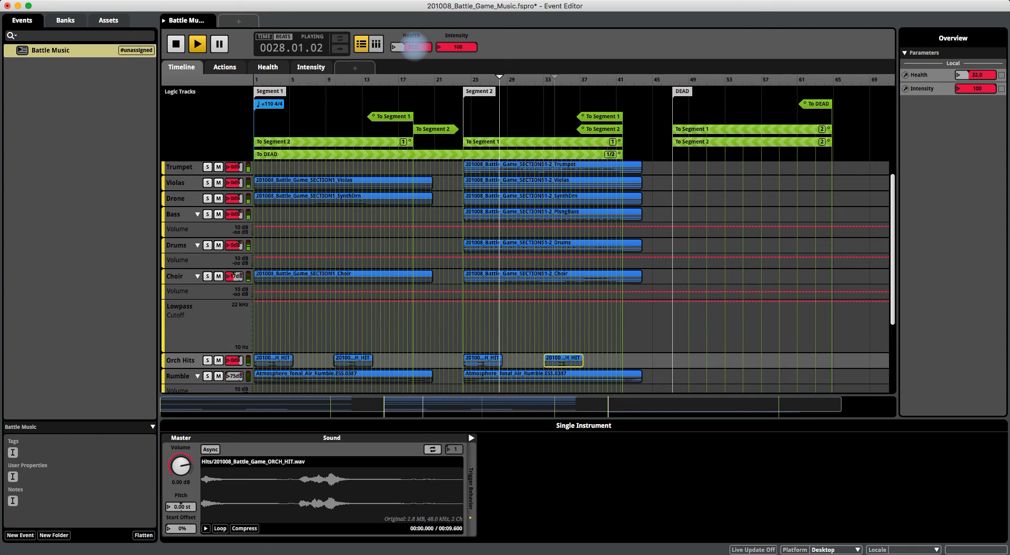
# Step: Drop Health to 0 again with Intensity at 37, and raise Health to 36 to resume in Segment 1
pyautogui.moveTo(415, 52)
pyautogui.mouseDown()
pyautogui.moveTo(464, 43)
pyautogui.moveTo(469, 94)
pyautogui.moveTo(462, 43)
pyautogui.moveTo(514, 113)
pyautogui.moveTo(732, 106)
pyautogui.moveTo(330, 126)
pyautogui.mouseUp()
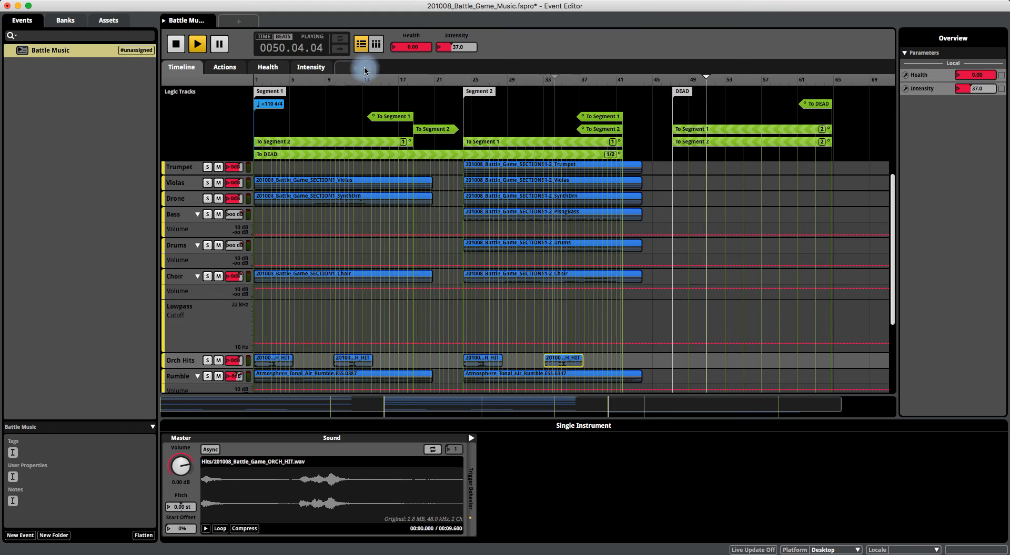
pyautogui.moveTo(419, 47); pyautogui.dragTo(397, 49)
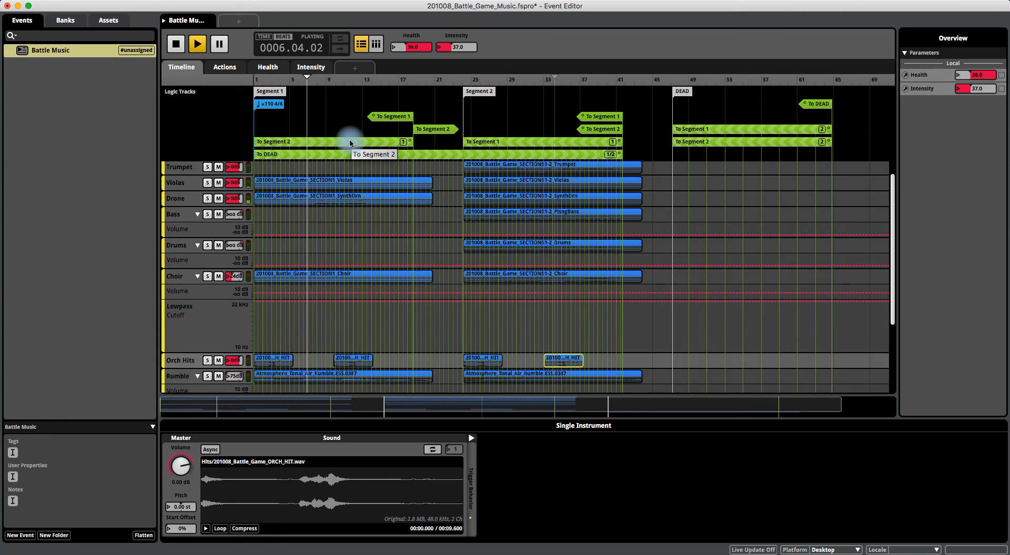
# Step: Open the Health parameter's automation, enlarge the Choir volume lane, and examine the volume and lowpass cutoff curves down to the mix tracks
pyautogui.click(267, 67)
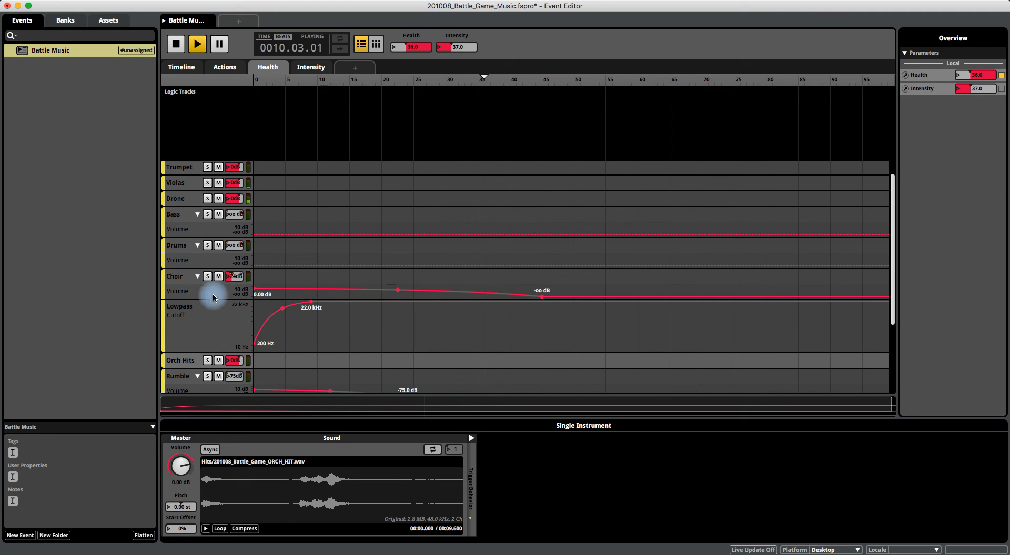
pyautogui.moveTo(211, 303); pyautogui.dragTo(213, 341)
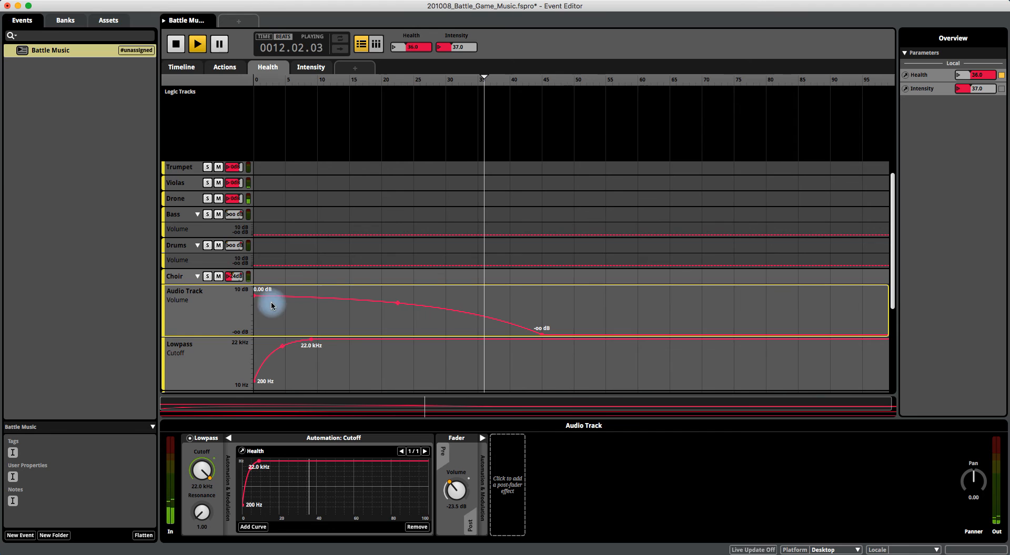
pyautogui.scroll(-2, 254, 309)
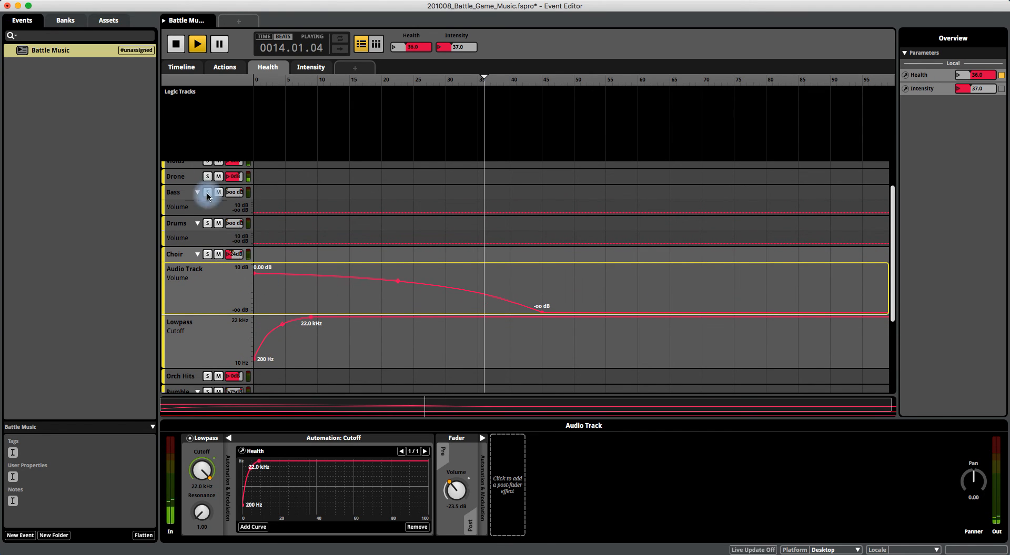
pyautogui.scroll(-5, 179, 243)
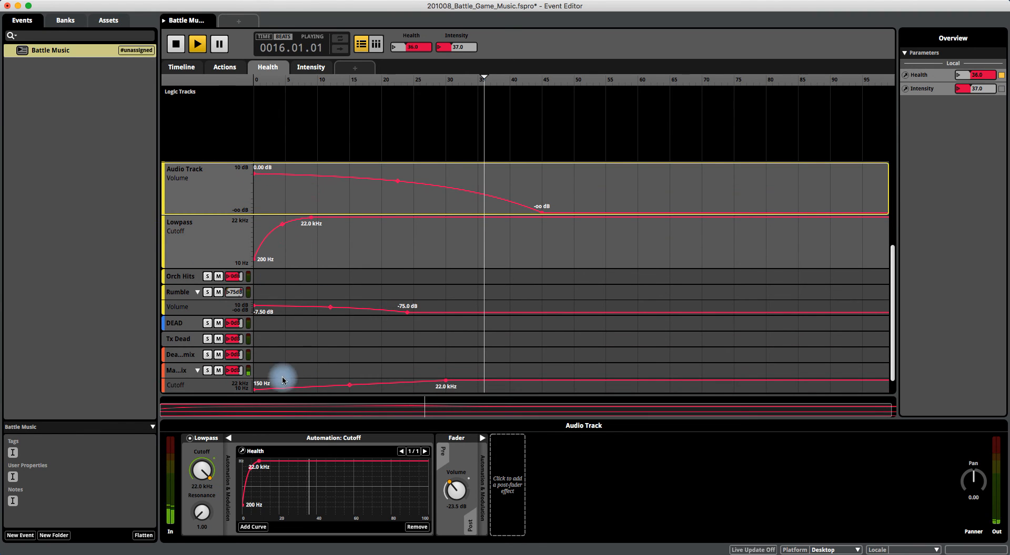
pyautogui.click(288, 232)
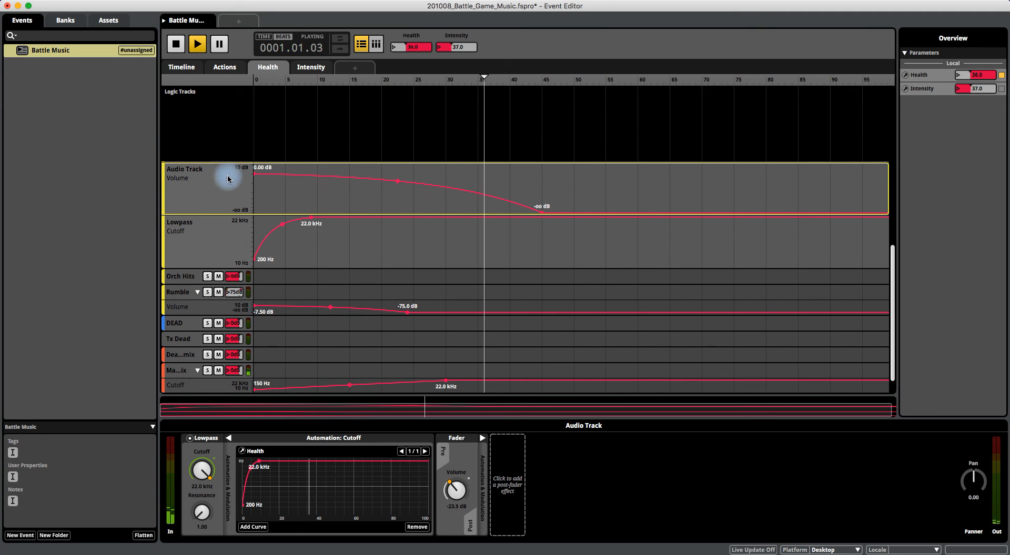
# Step: Open the Intensity parameter's automation, raise Intensity to 52.5 to test the Bass and Drums volume curves, and lower it to 42
pyautogui.click(312, 68)
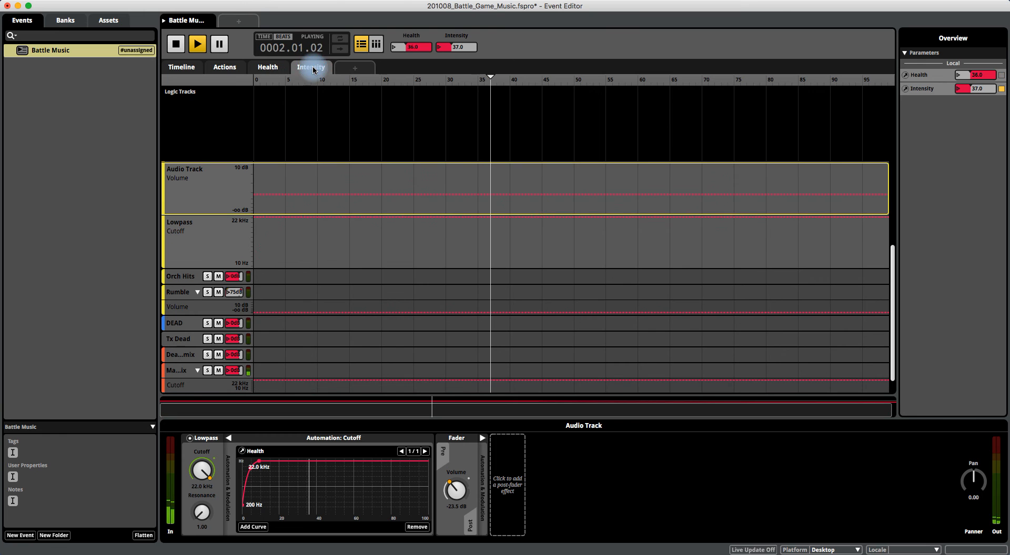
pyautogui.scroll(-1, 438, 255)
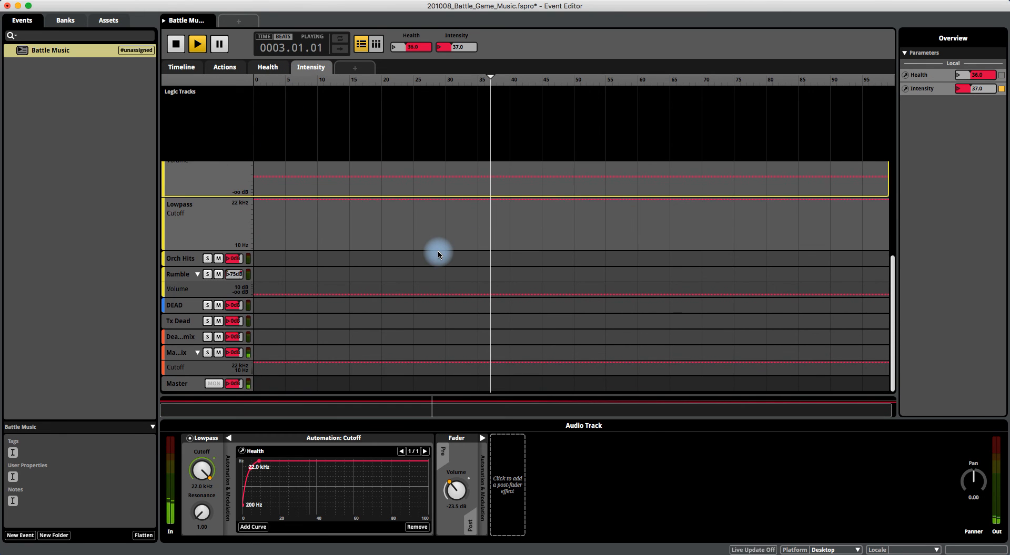
pyautogui.scroll(8, 438, 255)
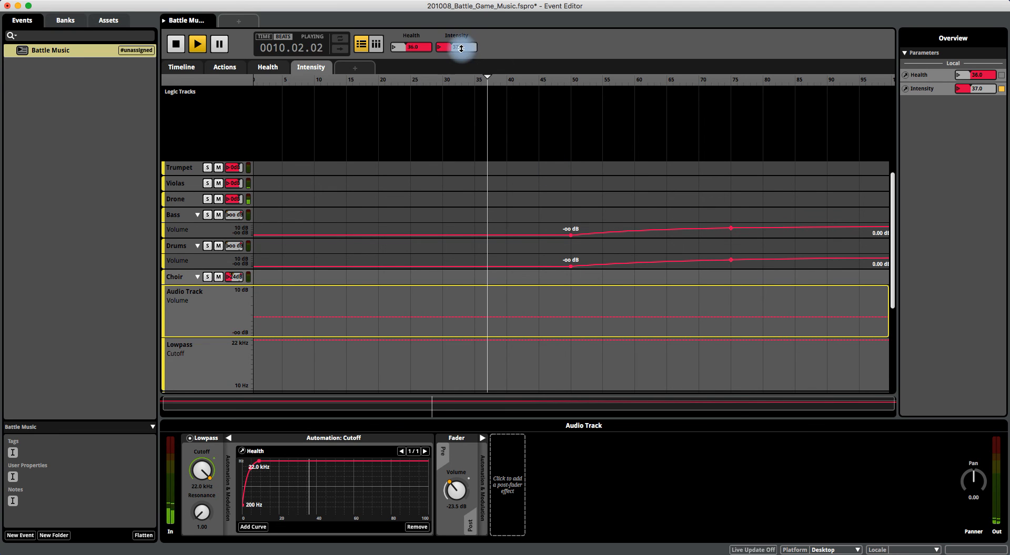
pyautogui.moveTo(461, 48); pyautogui.dragTo(461, 48)
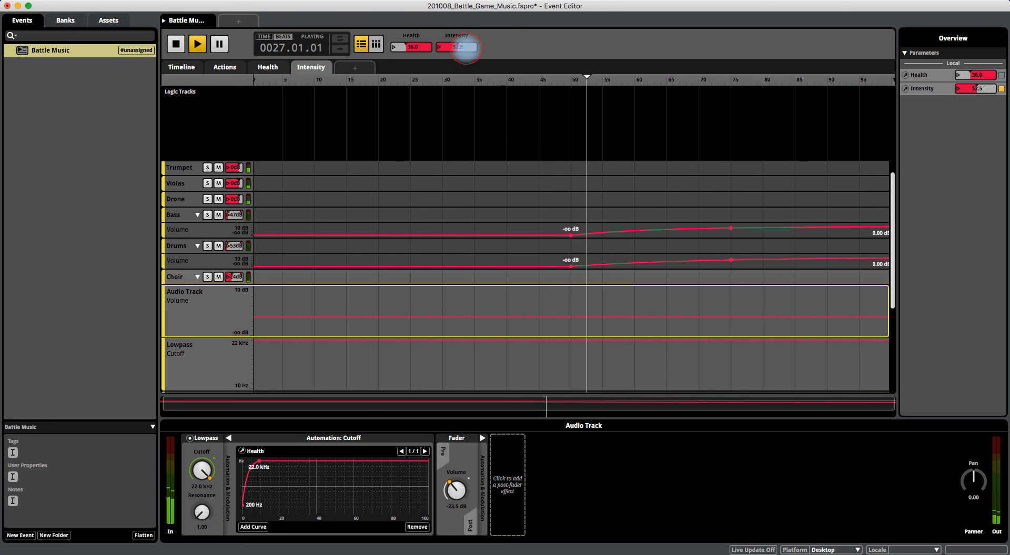
pyautogui.moveTo(464, 48); pyautogui.dragTo(467, 82)
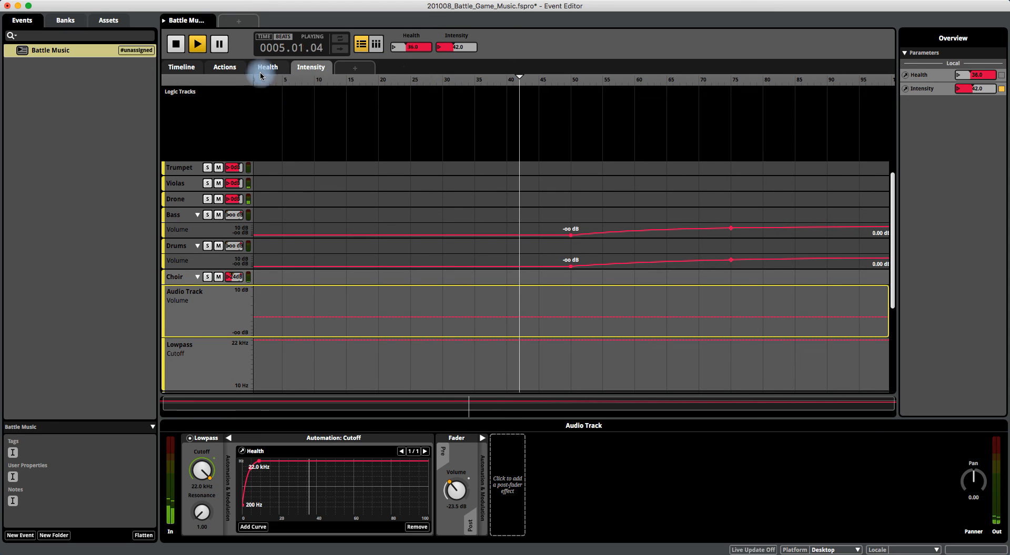
# Step: Open the Health parameter's automation and lower Health to 23, and further to 0, to demonstrate the Choir, Rumble and mix cutoff curves
pyautogui.click(264, 68)
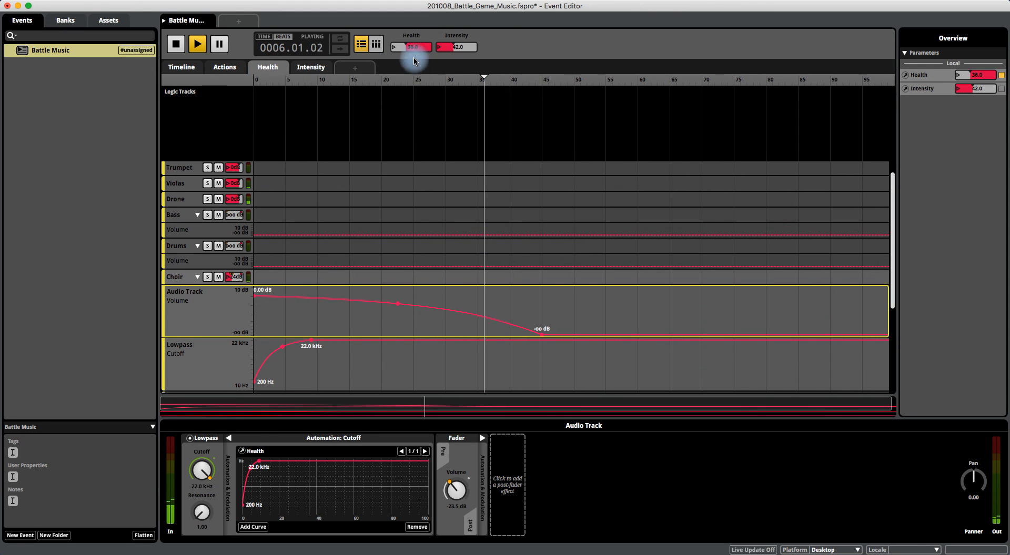
pyautogui.moveTo(416, 47); pyautogui.dragTo(416, 46)
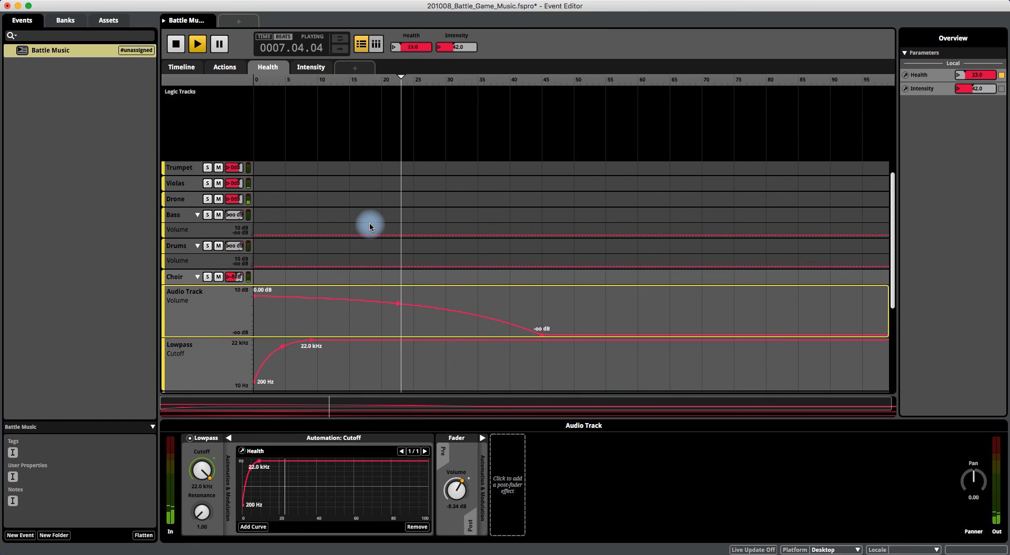
pyautogui.scroll(-5, 369, 227)
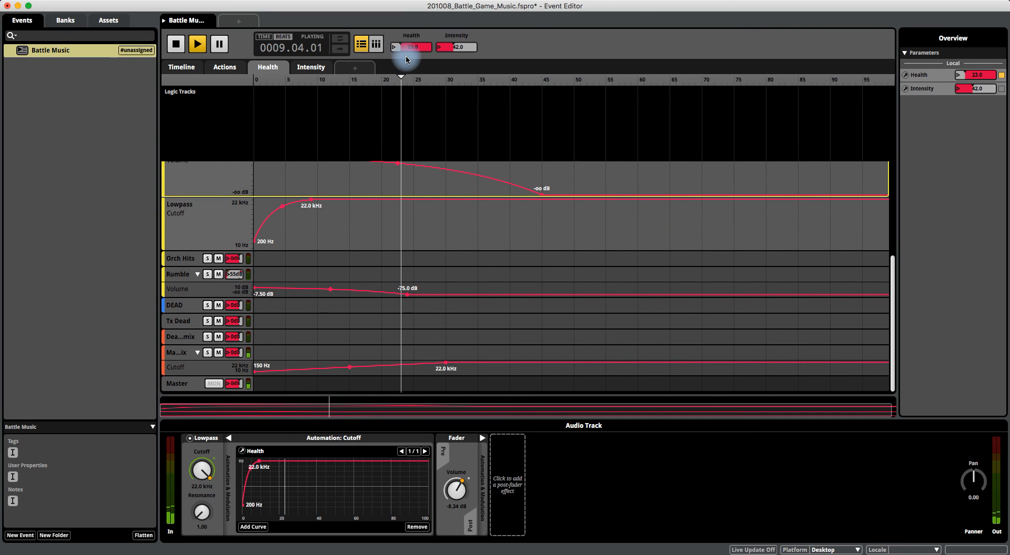
pyautogui.moveTo(415, 52); pyautogui.dragTo(415, 51)
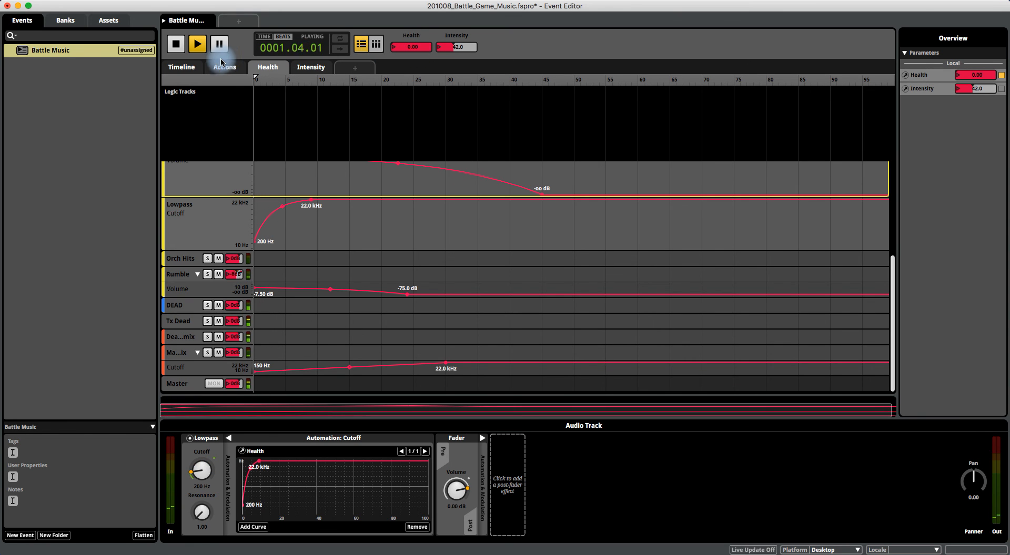
# Step: On the timeline, jump playback to about bar 61 in the DEAD section, and raise both Health and Intensity to 100
pyautogui.click(182, 69)
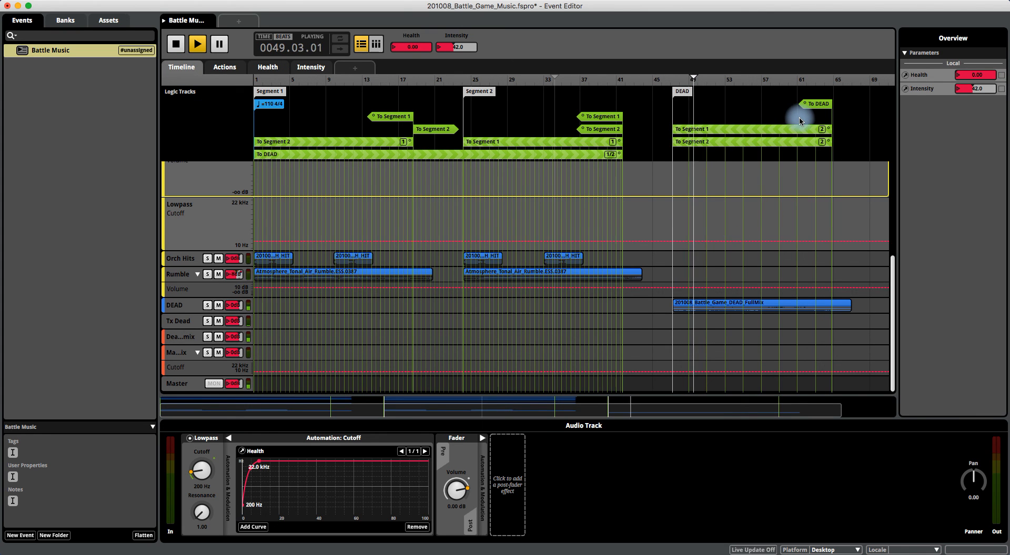
pyautogui.click(807, 82)
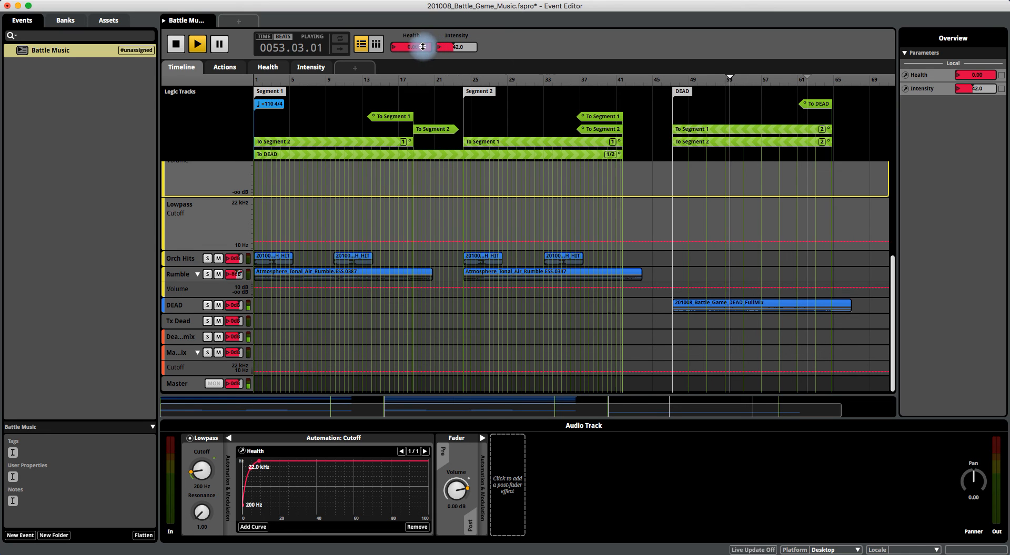
pyautogui.moveTo(467, 45)
pyautogui.mouseDown()
pyautogui.moveTo(467, 35)
pyautogui.moveTo(424, 24)
pyautogui.moveTo(423, 36)
pyautogui.mouseUp()
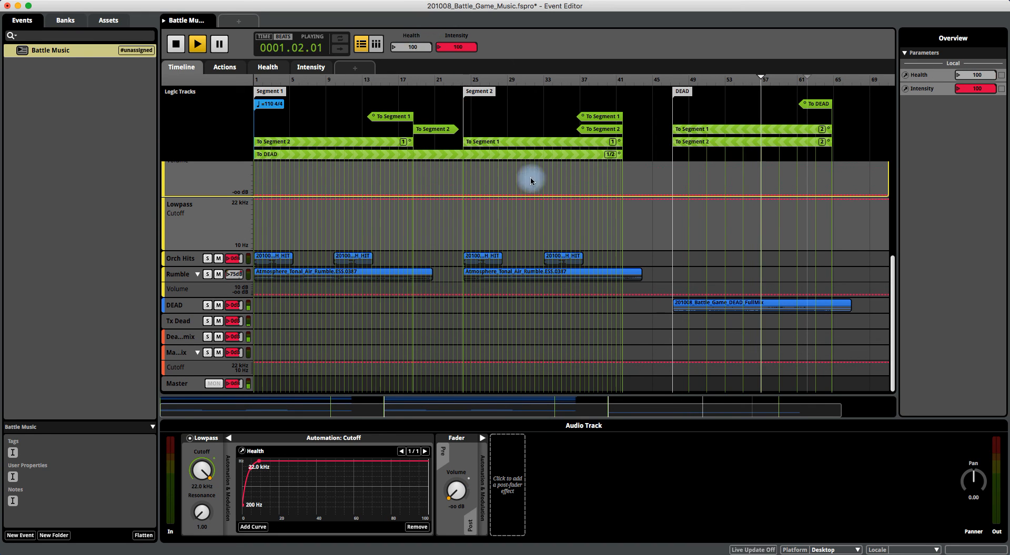